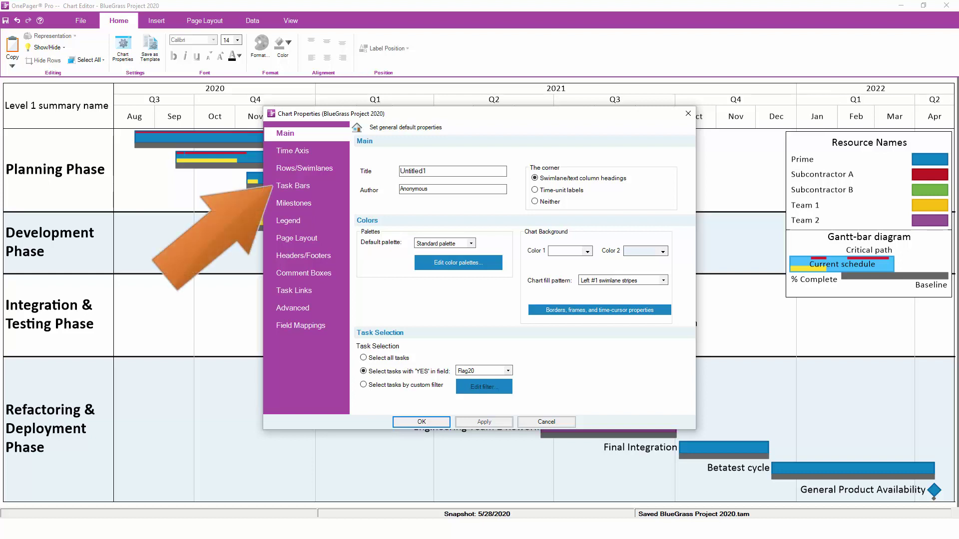
Change the default task bar shape to the flat-backed bar with a right-pointing tip and apply it to the chart.
{"action": "left_click", "coordinate": [292, 186]}
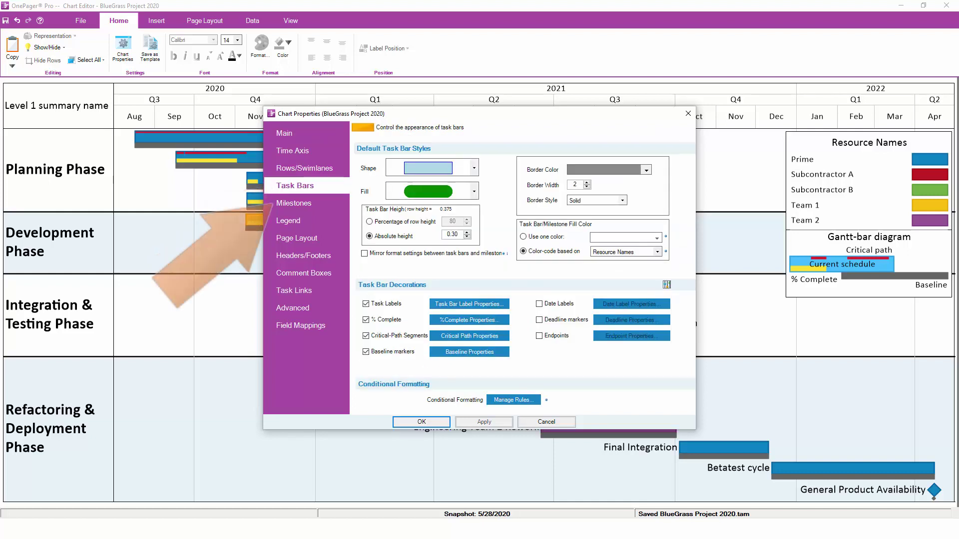
{"action": "left_click", "coordinate": [294, 203]}
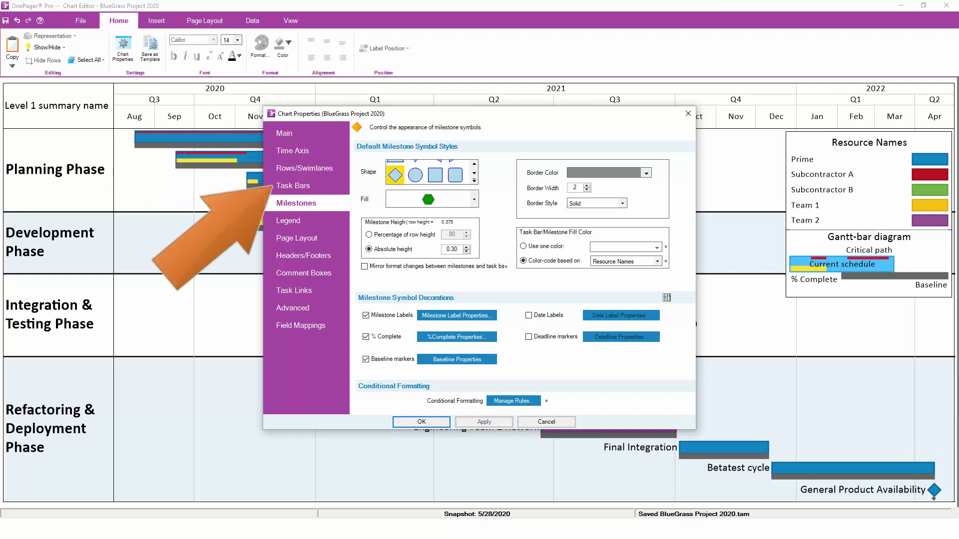
{"action": "left_click", "coordinate": [293, 186]}
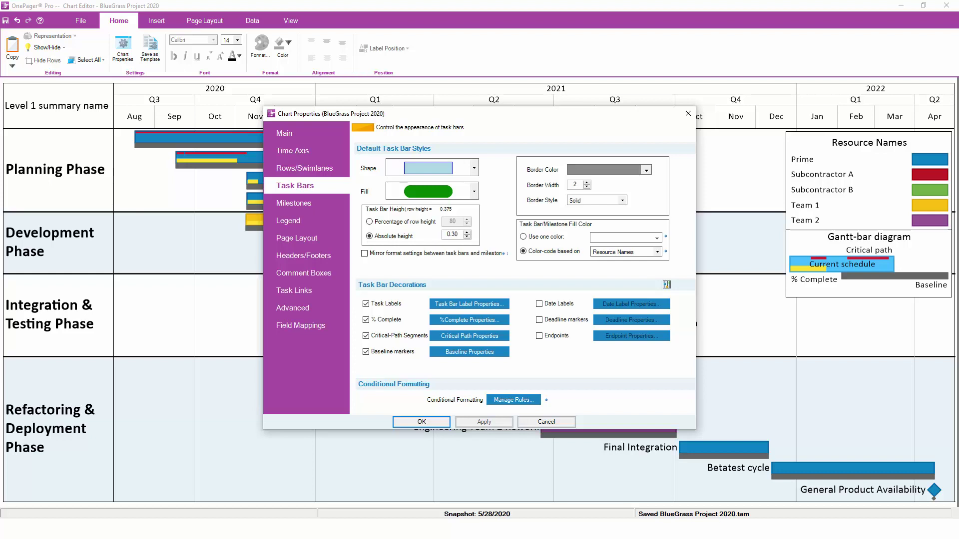
{"action": "left_click", "coordinate": [473, 169]}
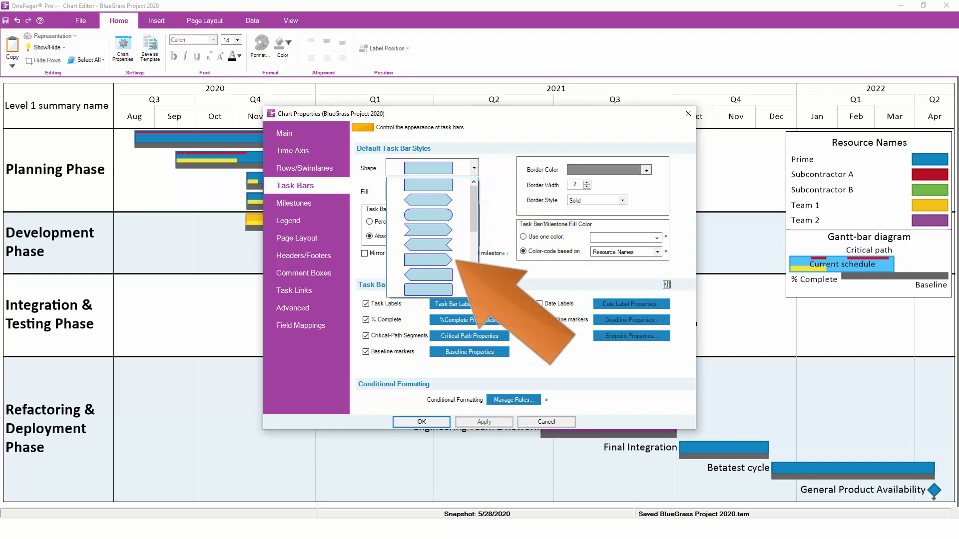
{"action": "left_click", "coordinate": [428, 260]}
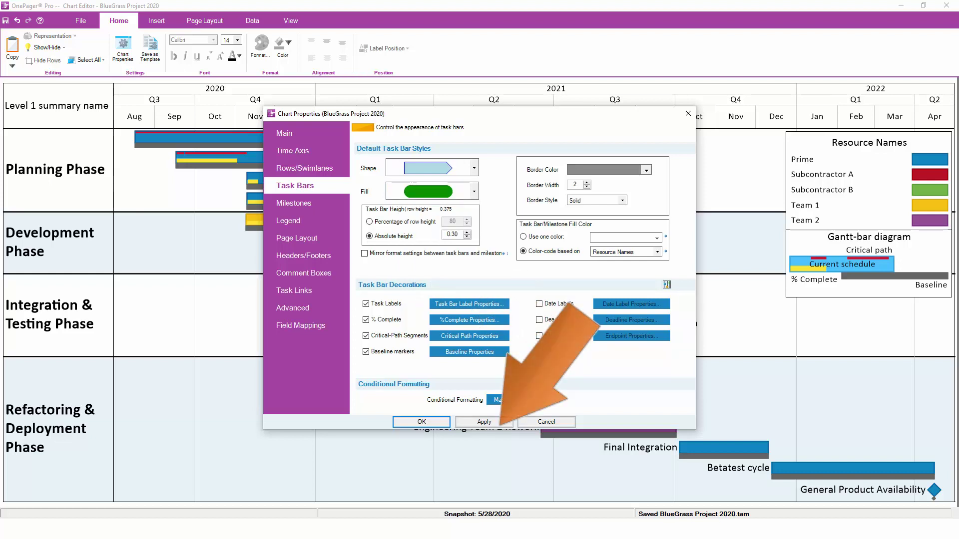
{"action": "left_click", "coordinate": [482, 422]}
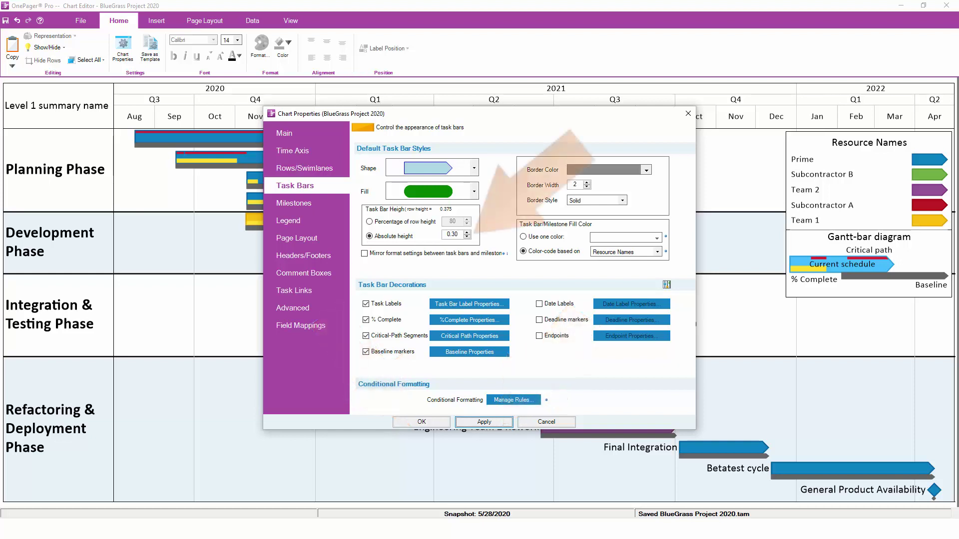
Set the absolute task bar height to 0.20 and turn off the critical-path segments and baseline markers.
{"action": "double_click", "coordinate": [453, 234]}
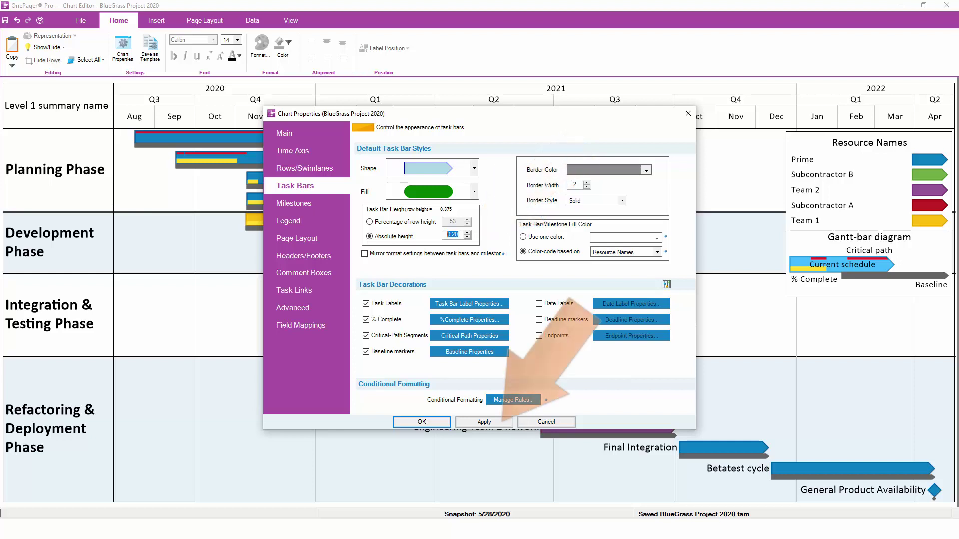
{"action": "left_click", "coordinate": [484, 422]}
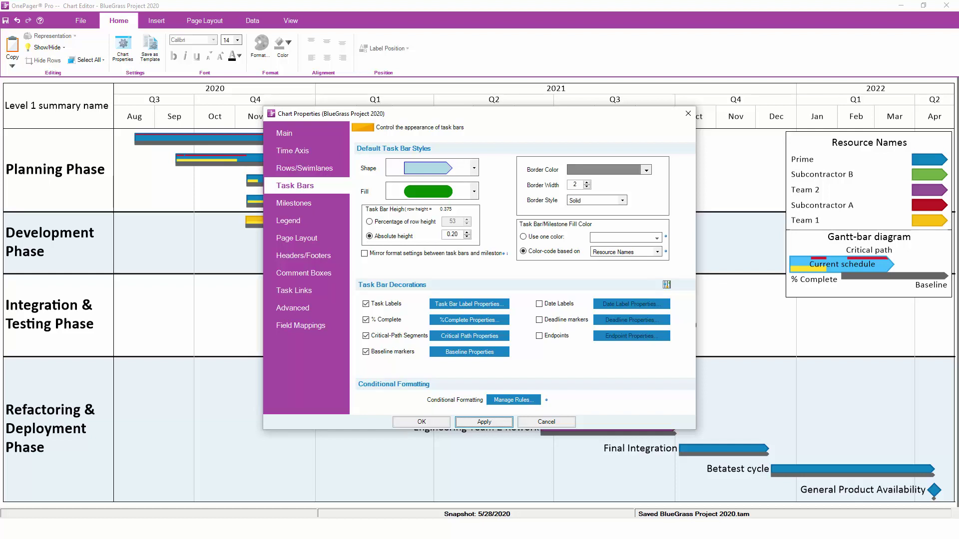
{"action": "left_click", "coordinate": [365, 336]}
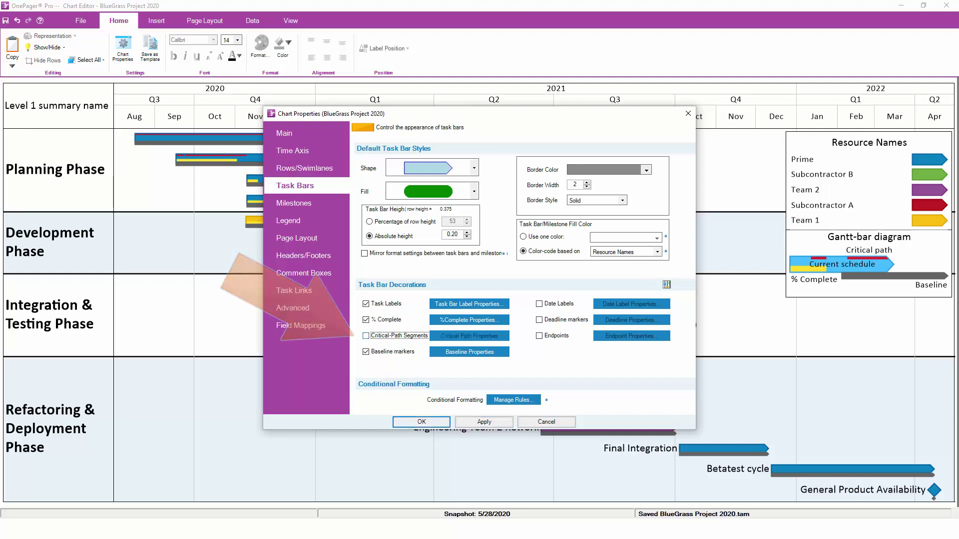
{"action": "left_click", "coordinate": [365, 352]}
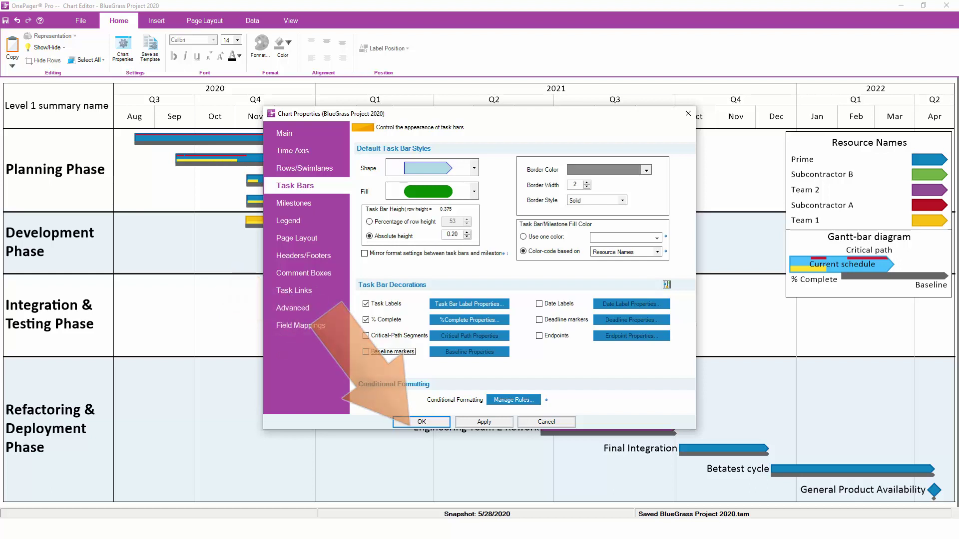
{"action": "left_click", "coordinate": [421, 422]}
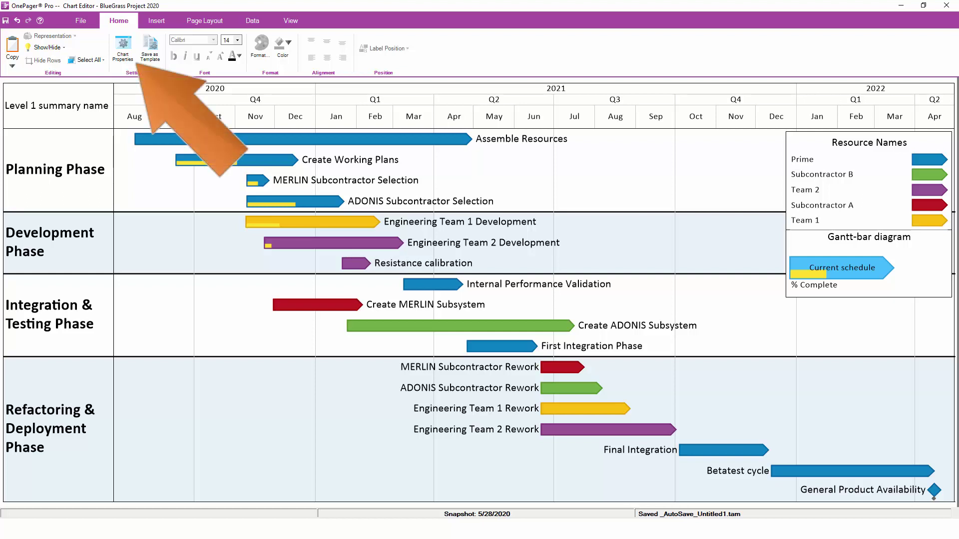
Change the task bar label font color to a medium gray from the Standard palette.
{"action": "left_click", "coordinate": [123, 45]}
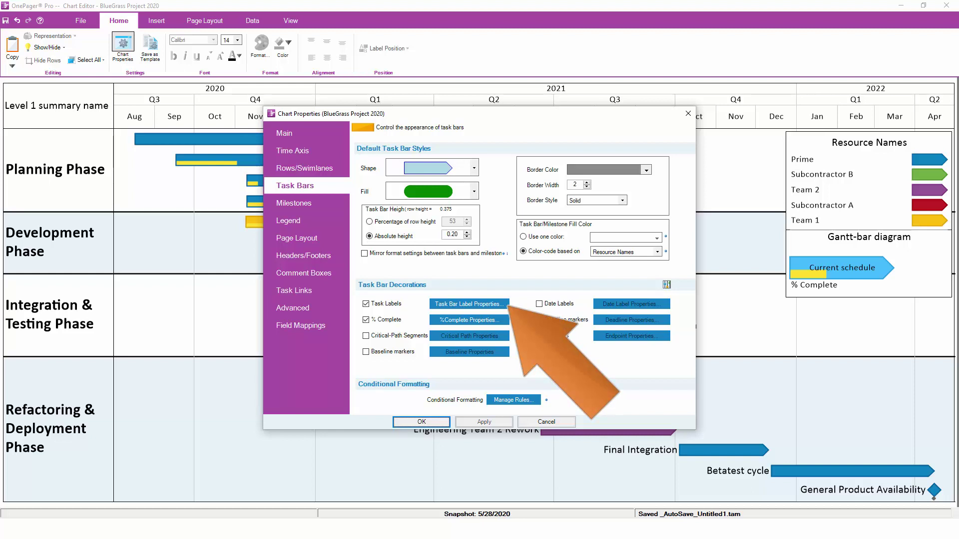
{"action": "left_click", "coordinate": [468, 304]}
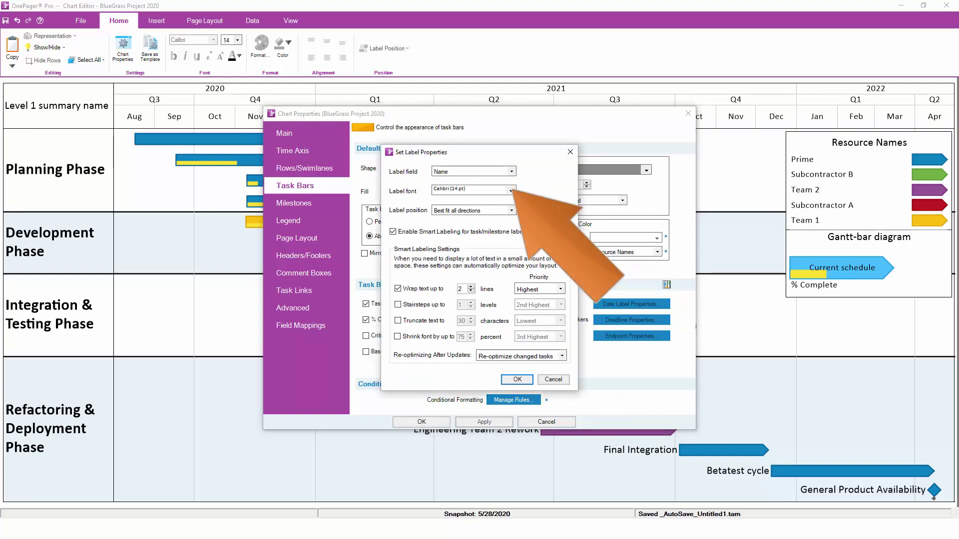
{"action": "left_click", "coordinate": [511, 191]}
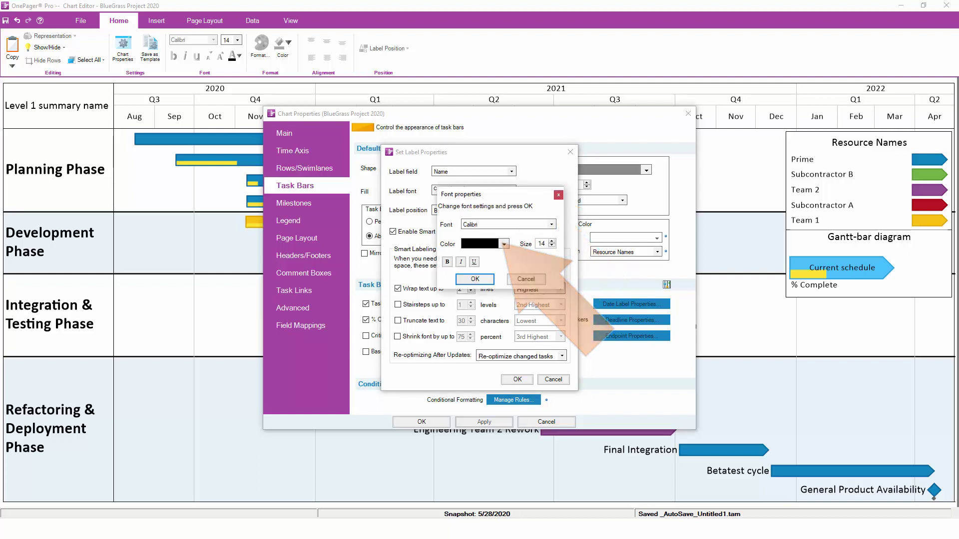
{"action": "left_click", "coordinate": [504, 244]}
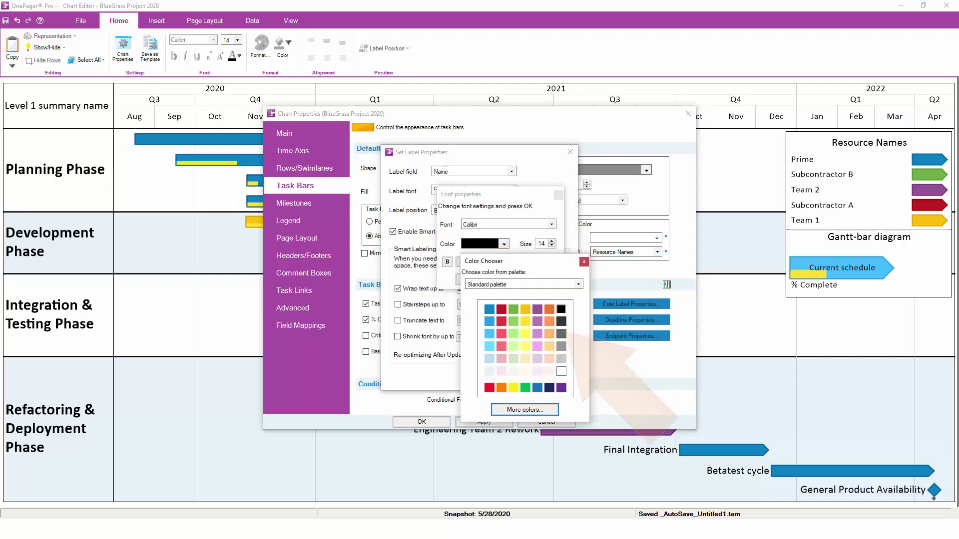
{"action": "left_click", "coordinate": [561, 346]}
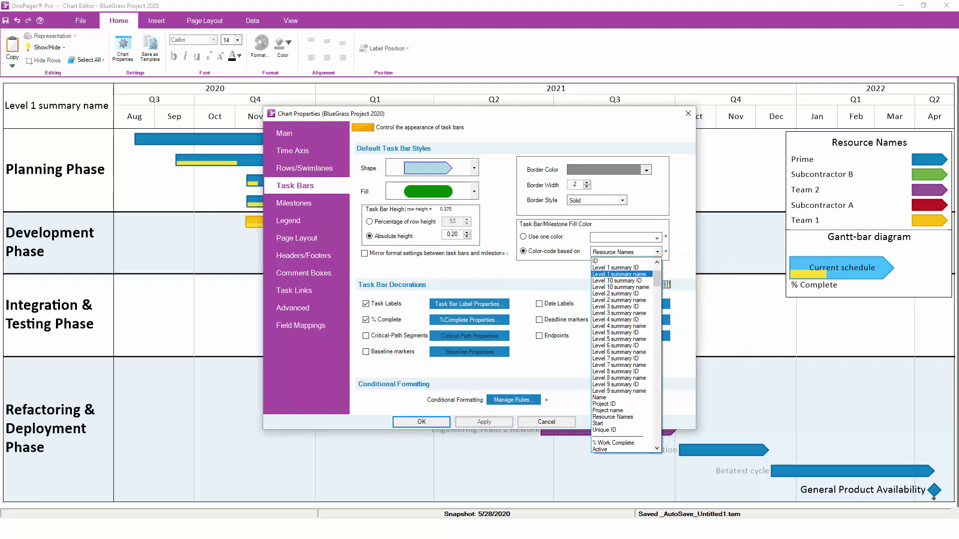
Color-code the task bars and milestones based on Level 1 summary name.
{"action": "left_click", "coordinate": [618, 274]}
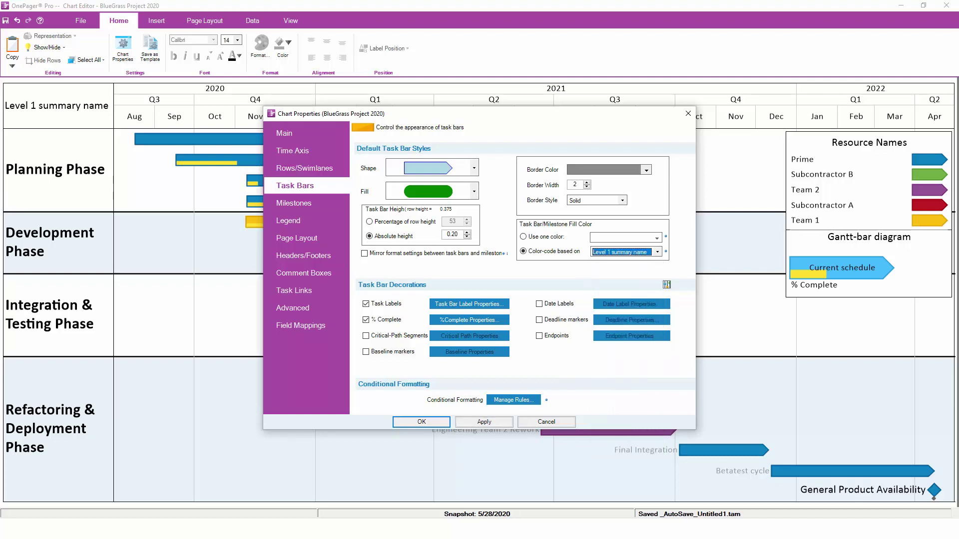
{"action": "key", "text": "Return"}
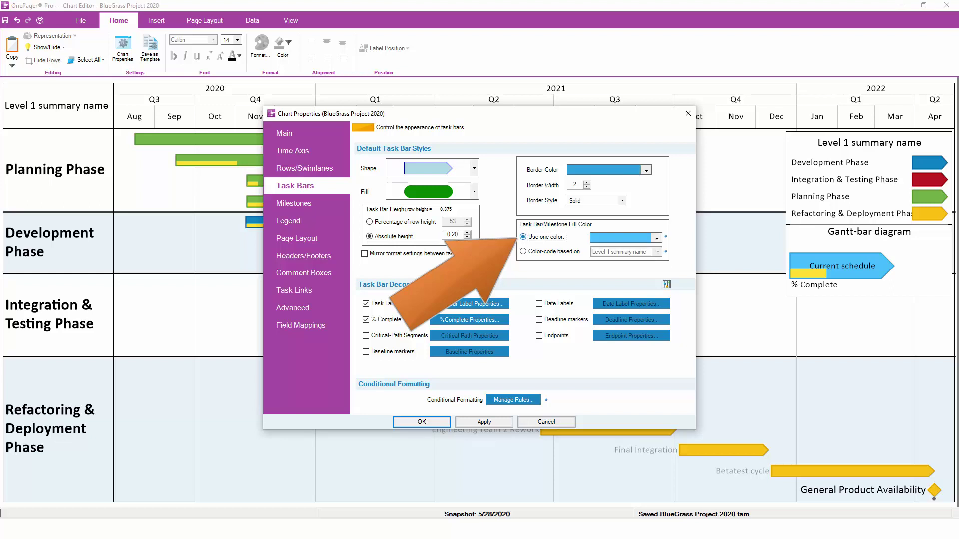
Fill all task bars and milestones with one dark gray color from the Standard palette.
{"action": "left_click", "coordinate": [657, 238]}
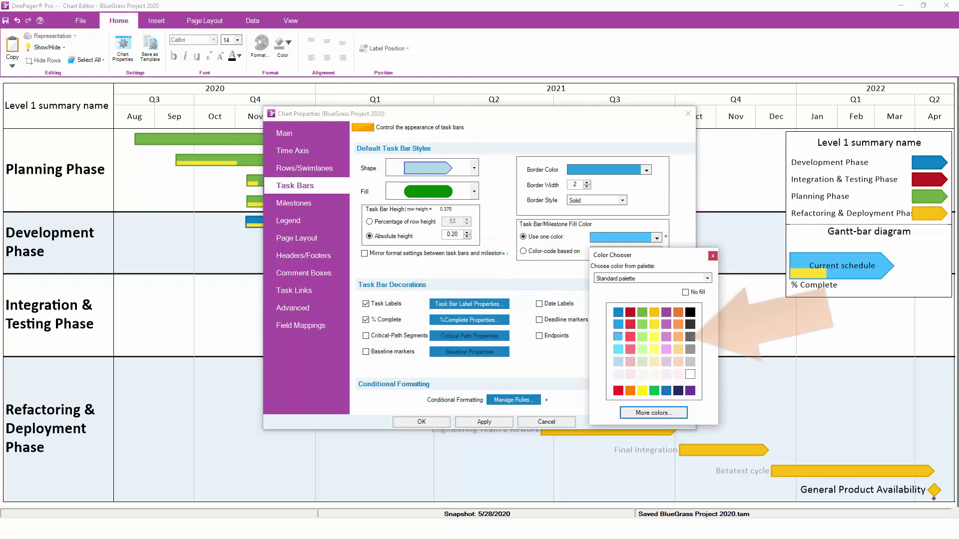
{"action": "left_click", "coordinate": [690, 336]}
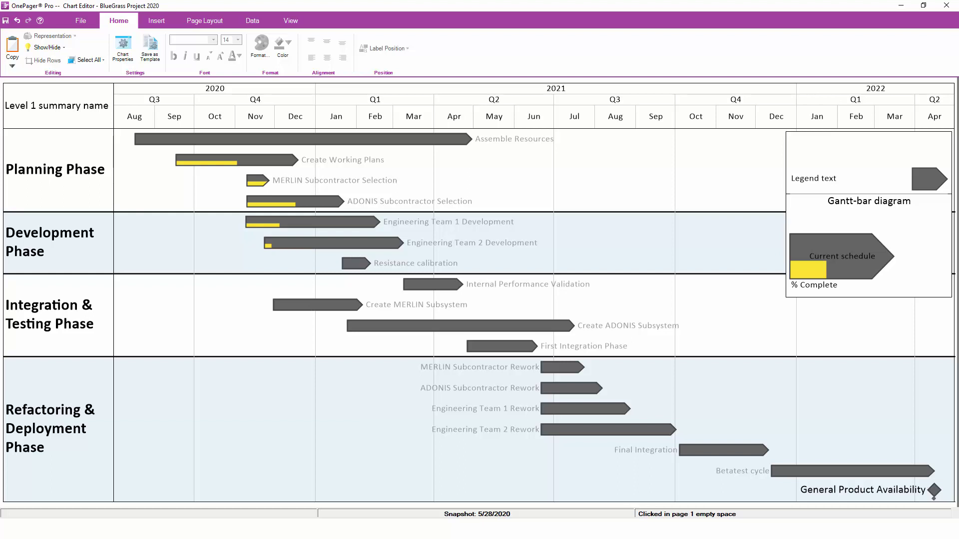
Add conditional formatting rules for bars and milestones by Status: Late red, Complete green, On Schedule yellow, Future Task blue.
{"action": "left_click", "coordinate": [122, 47]}
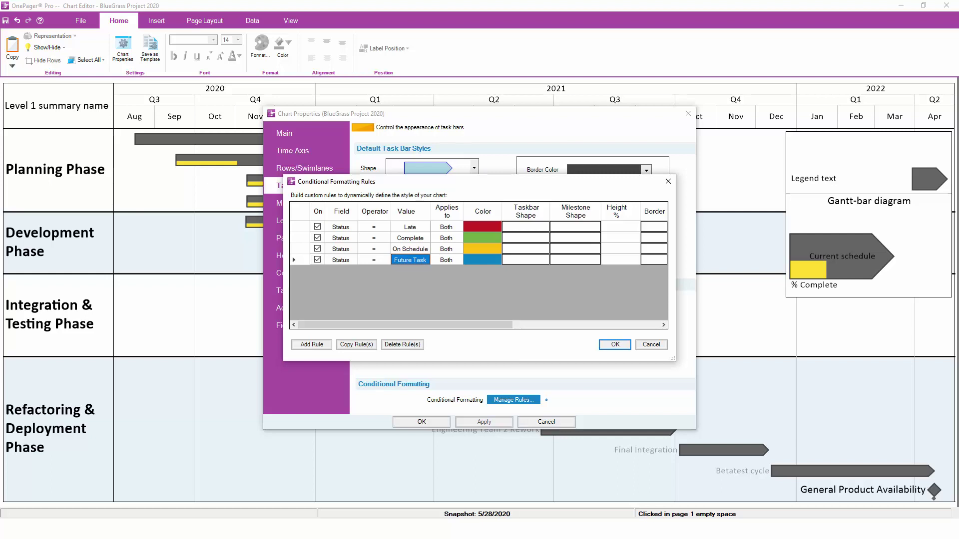
{"action": "key", "text": "Return"}
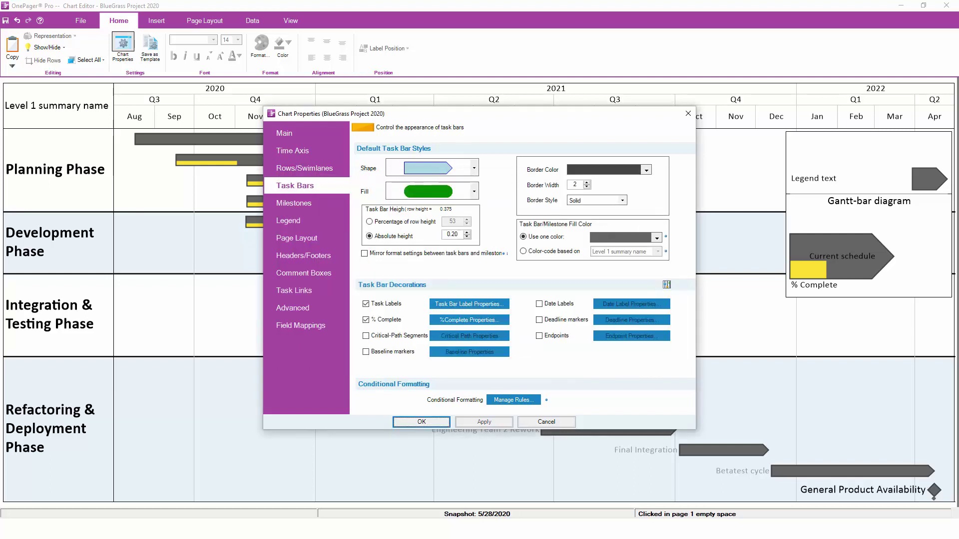
{"action": "key", "text": "Return"}
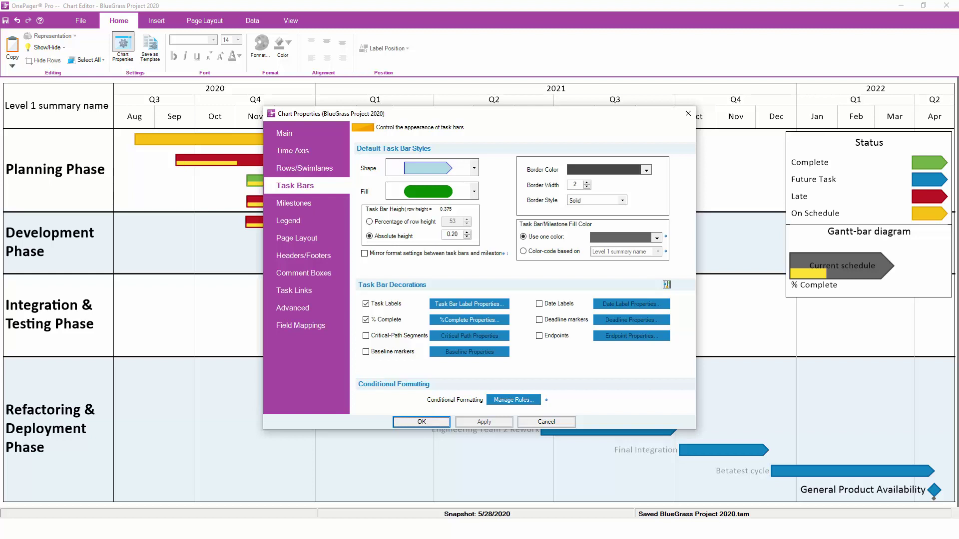
Set the chart background's fill pattern to Solid in the general chart properties.
{"action": "left_click", "coordinate": [284, 133]}
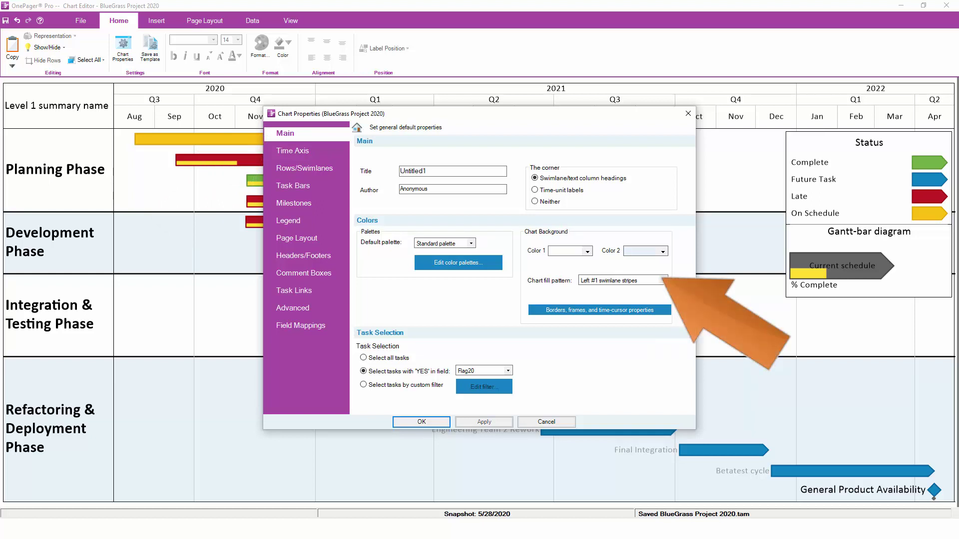
{"action": "left_click", "coordinate": [663, 280]}
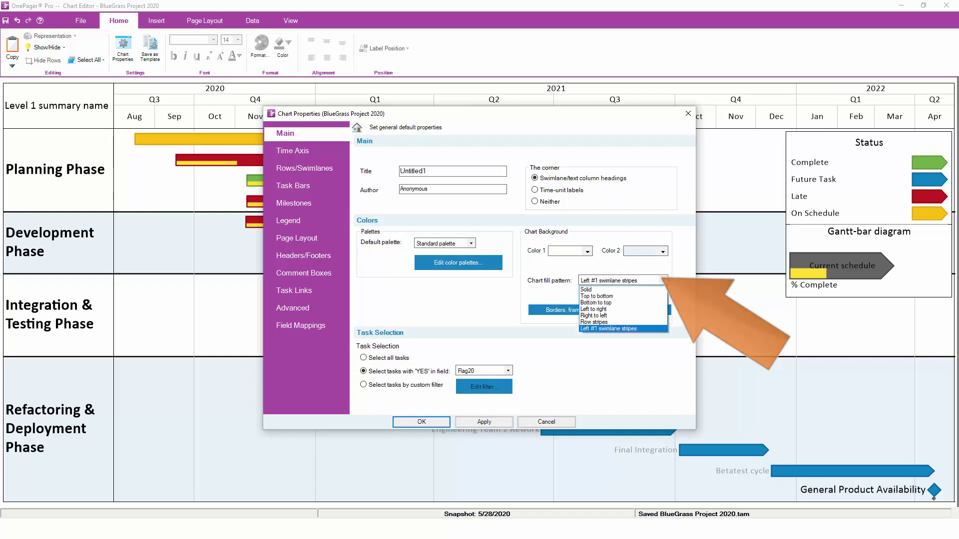
{"action": "left_click", "coordinate": [586, 290]}
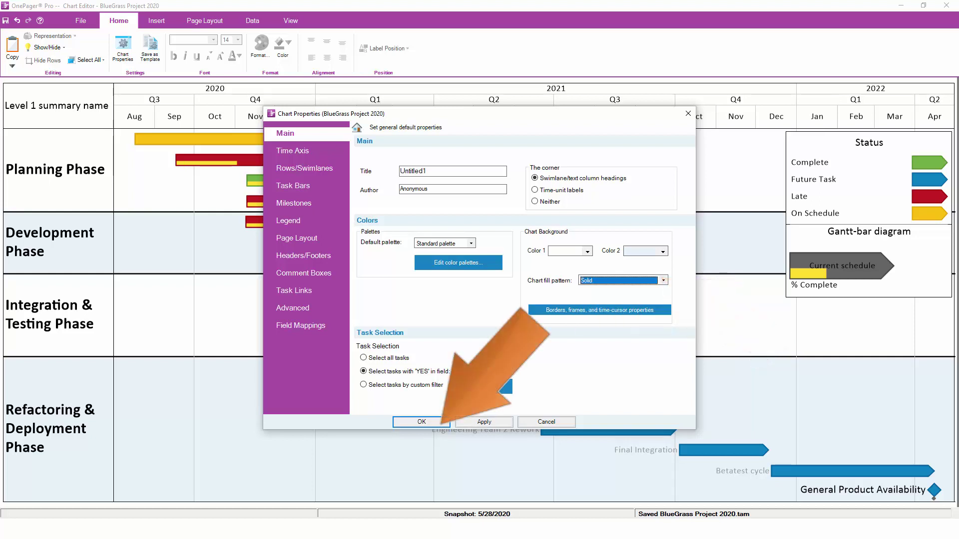
{"action": "key", "text": "Return"}
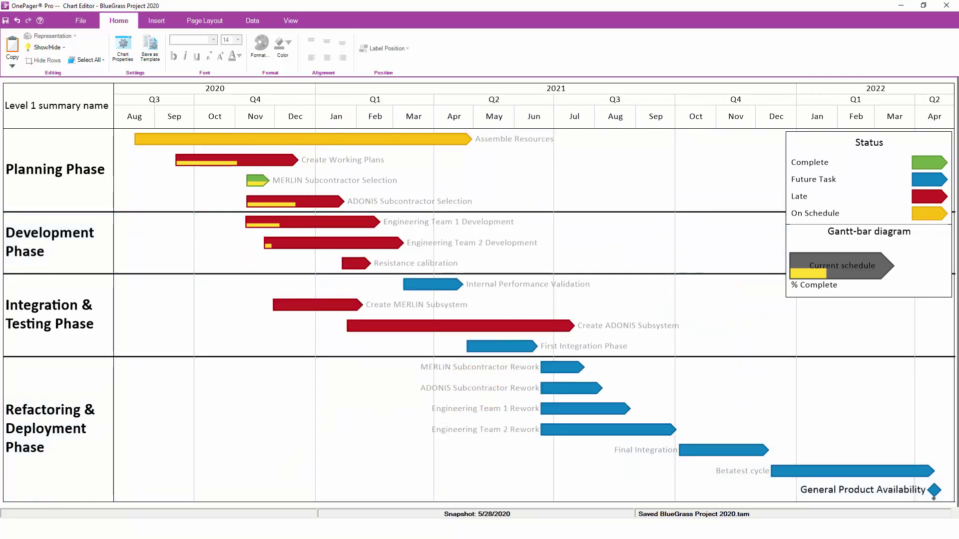
Set the time axis start date to 7/1/2020 and apply it to the chart.
{"action": "left_click", "coordinate": [122, 49]}
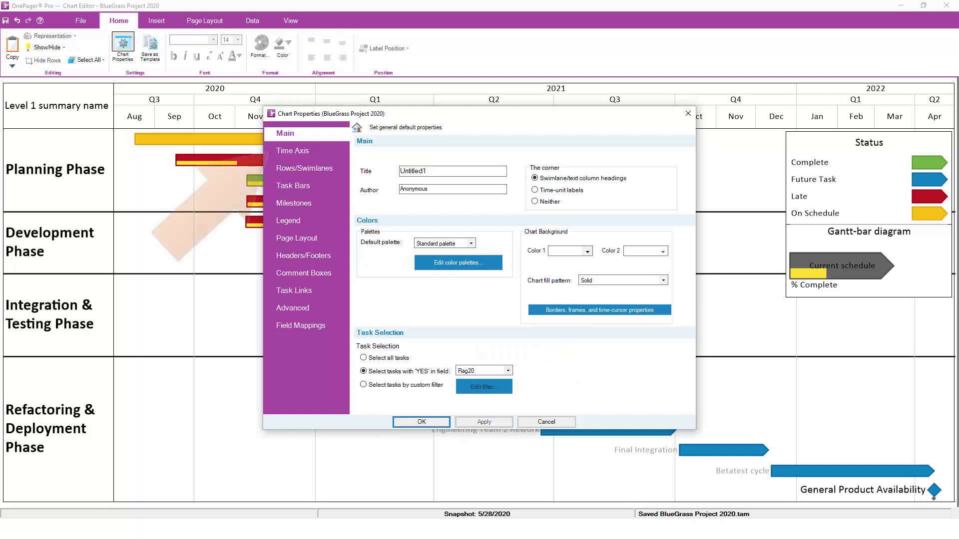
{"action": "left_click", "coordinate": [292, 150]}
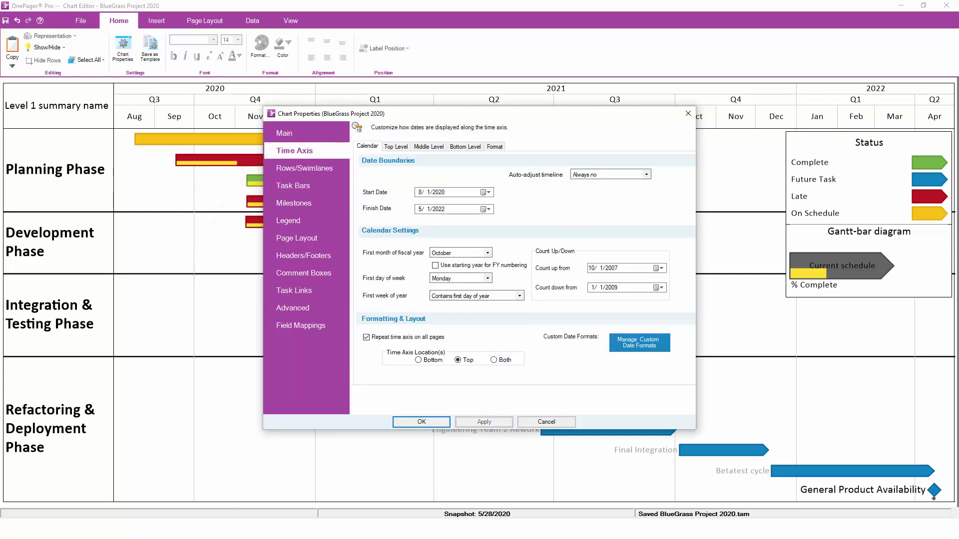
{"action": "left_click", "coordinate": [419, 191]}
{"action": "type", "text": "7"}
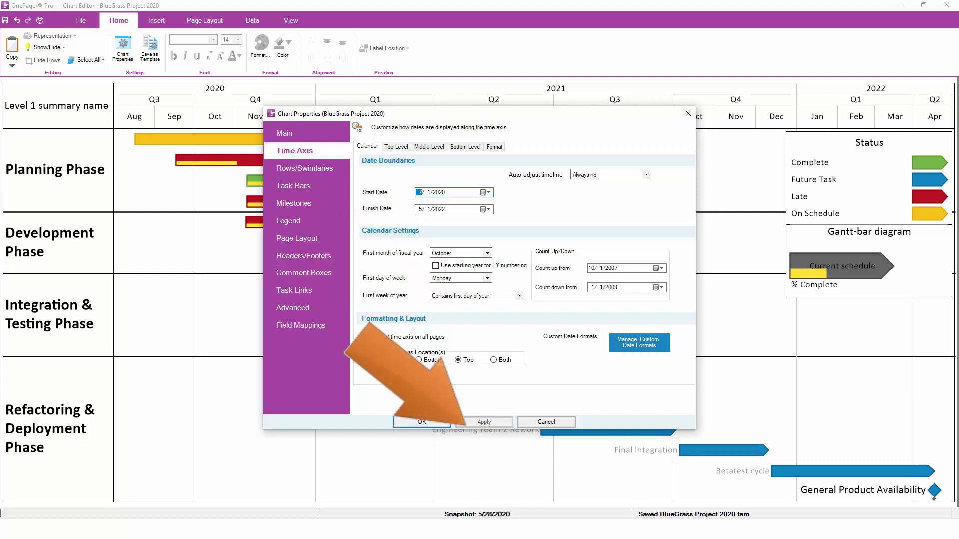
{"action": "left_click", "coordinate": [484, 422]}
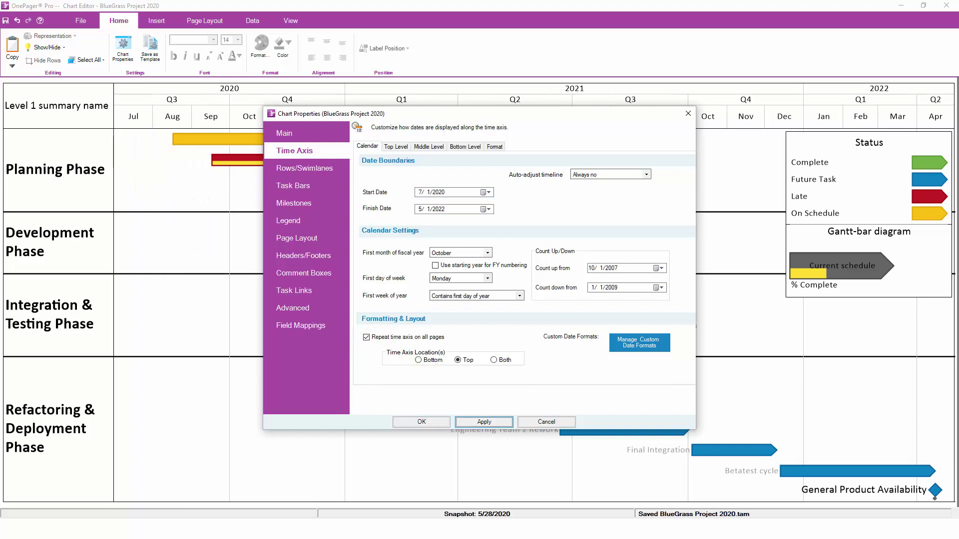
Review the Rows/Swimlanes and Page Layout properties, and dismiss the template export for My Custom Template.tat.
{"action": "left_click", "coordinate": [305, 168]}
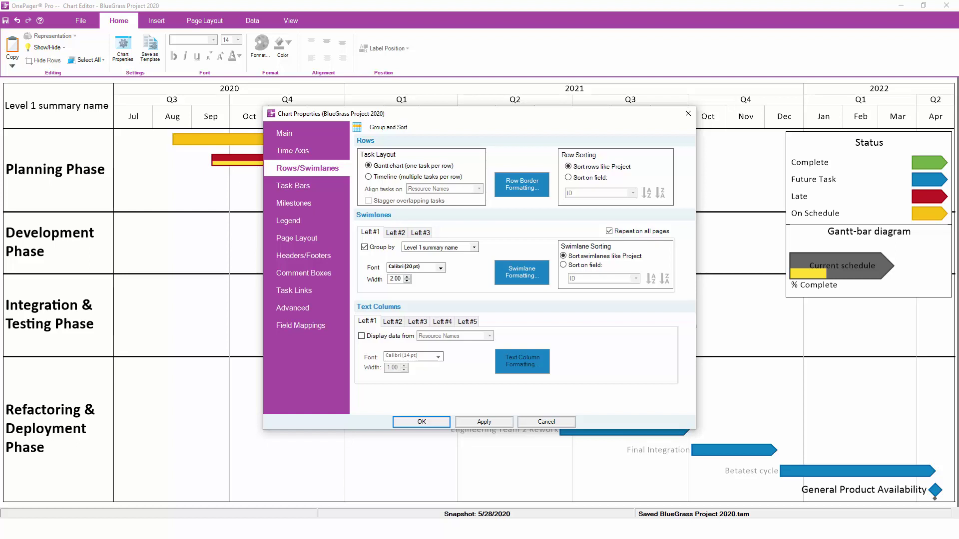
{"action": "left_click", "coordinate": [299, 238]}
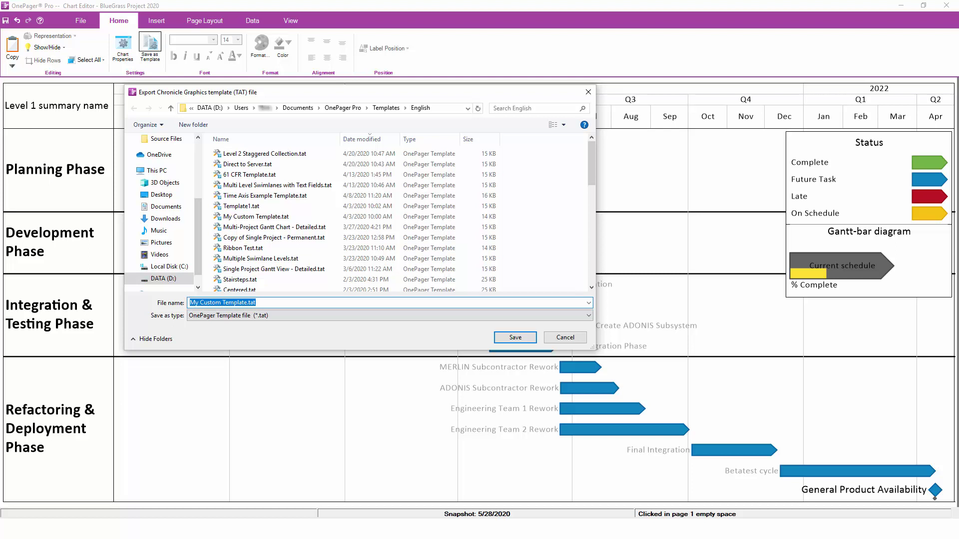
{"action": "key", "text": "Escape"}
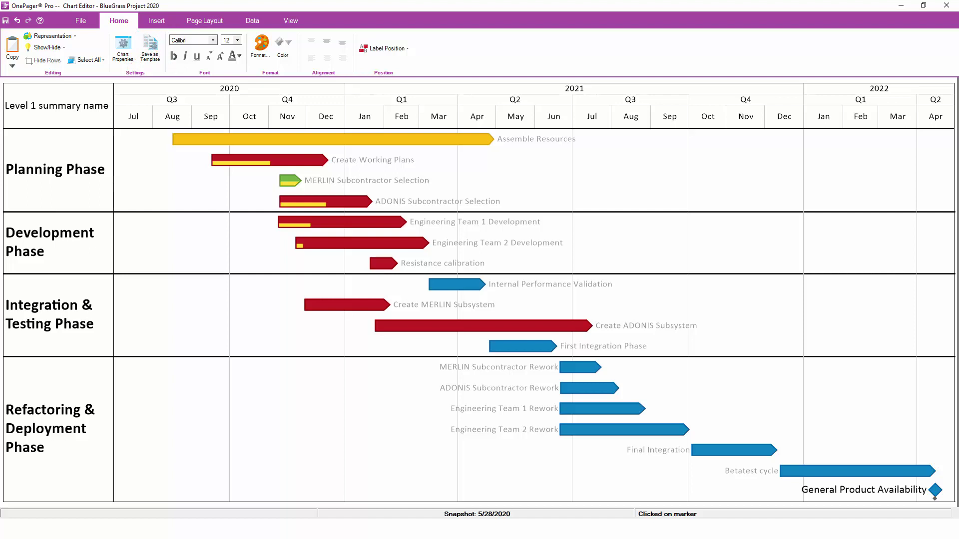
Rename the Engineering Team 2 Development task label to "Eng. Team 2 Dev.".
{"action": "left_click", "coordinate": [496, 243]}
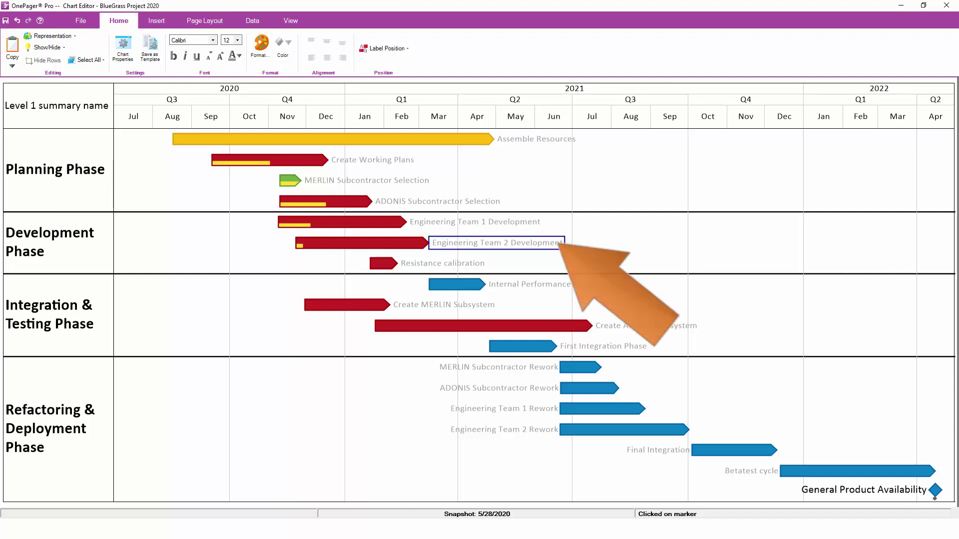
{"action": "double_click", "coordinate": [496, 243]}
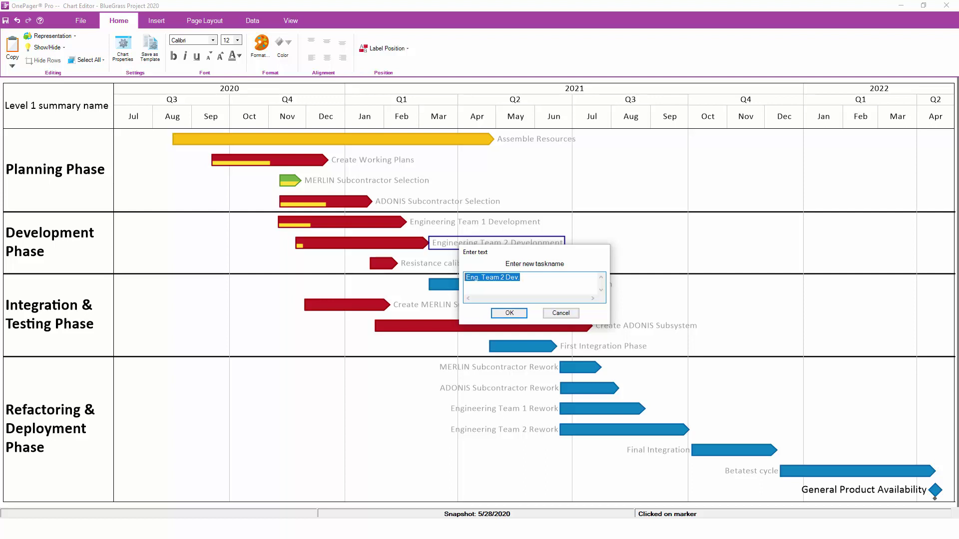
{"action": "key", "text": "Return"}
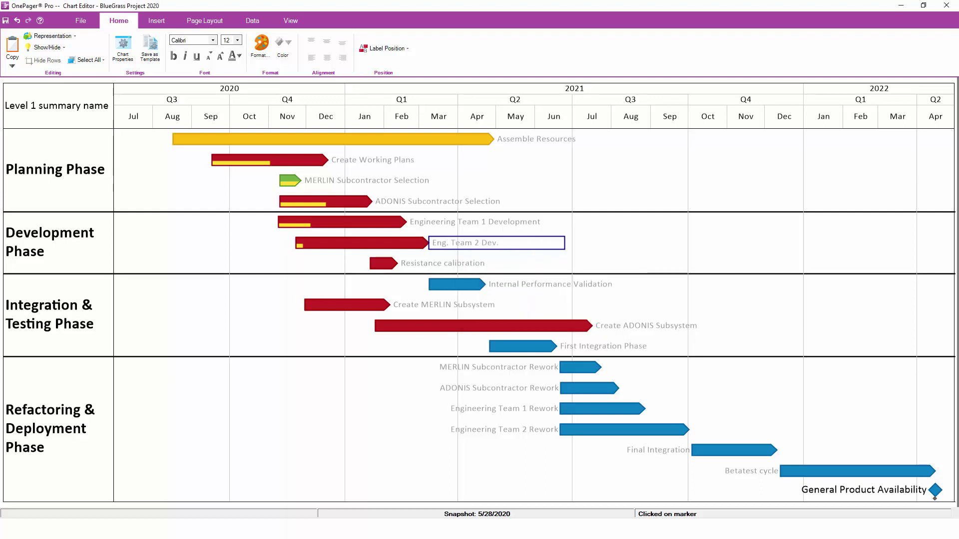
{"action": "left_click", "coordinate": [649, 243]}
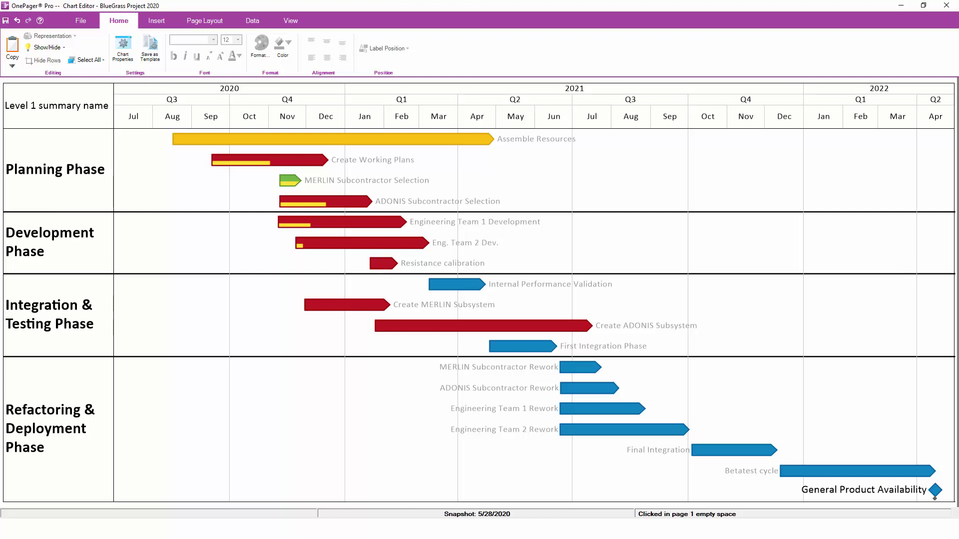
Make the Eng. Team 2 Dev. and Resistance calibration labels bold and dark red from the standard palette.
{"action": "left_click", "coordinate": [464, 243]}
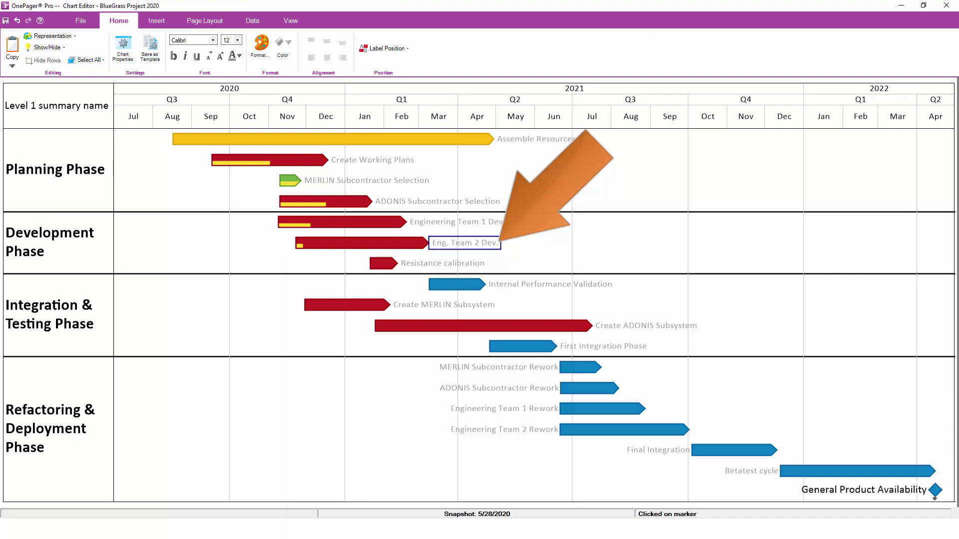
{"action": "left_click", "coordinate": [442, 263], "text": "ctrl"}
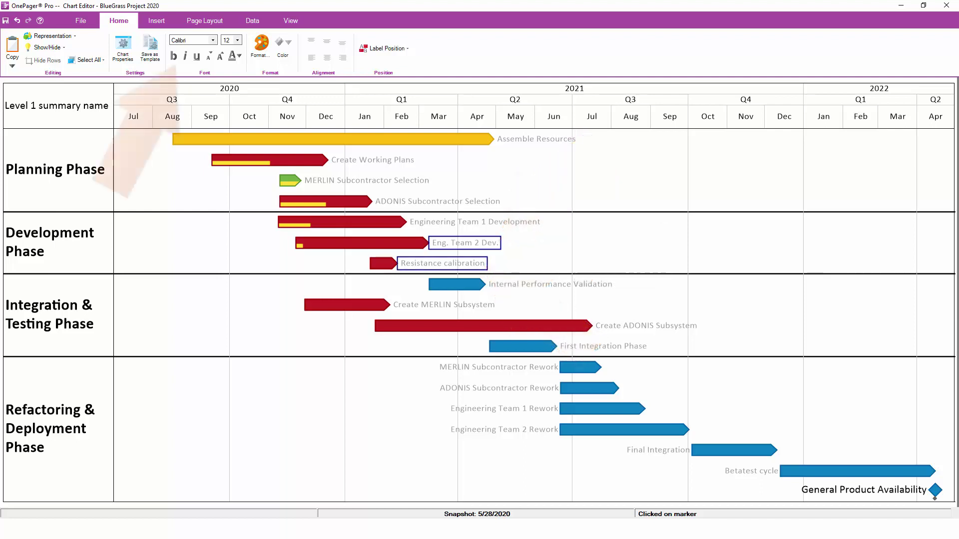
{"action": "left_click", "coordinate": [174, 56]}
{"action": "left_click", "coordinate": [233, 56]}
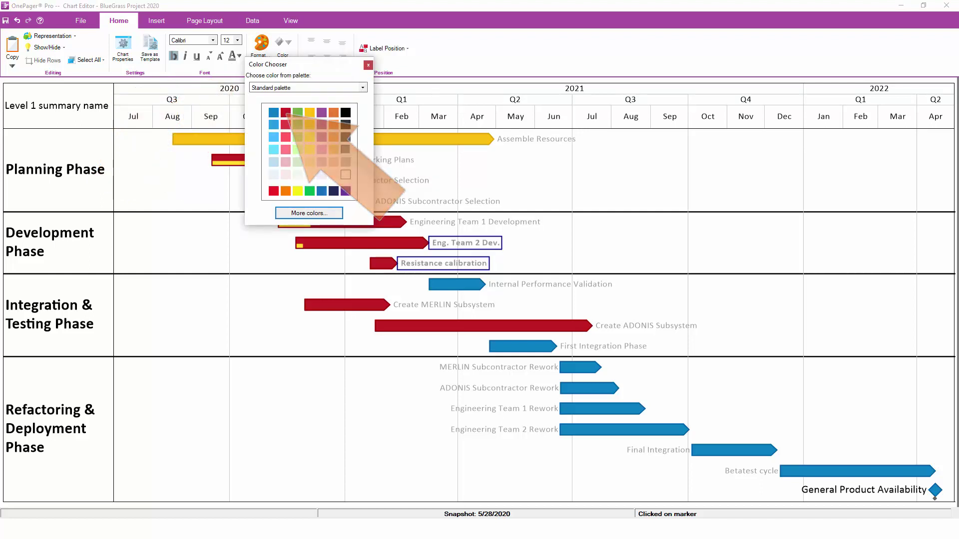
{"action": "left_click", "coordinate": [285, 112]}
{"action": "left_click", "coordinate": [649, 243]}
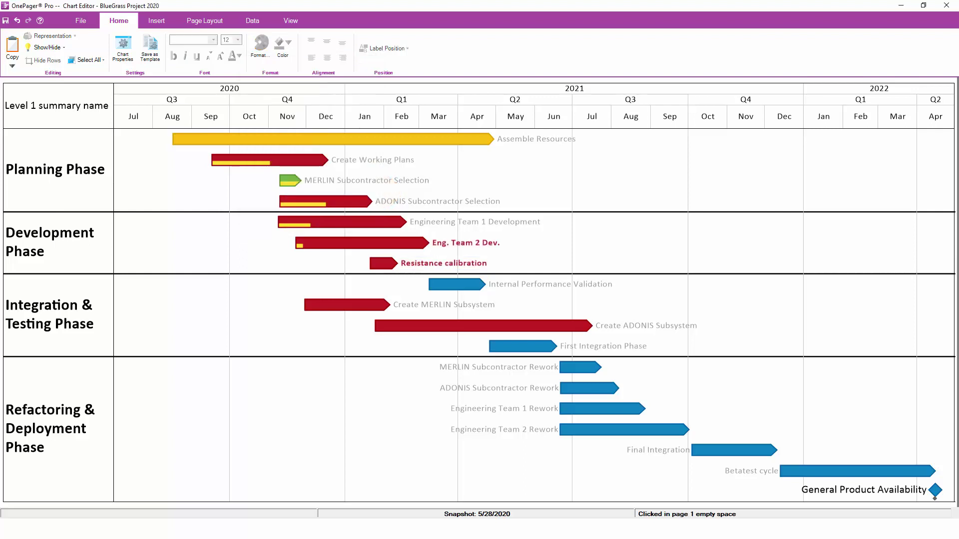
Set the label position of the Internal Performance Validation task to Left.
{"action": "left_click", "coordinate": [592, 284]}
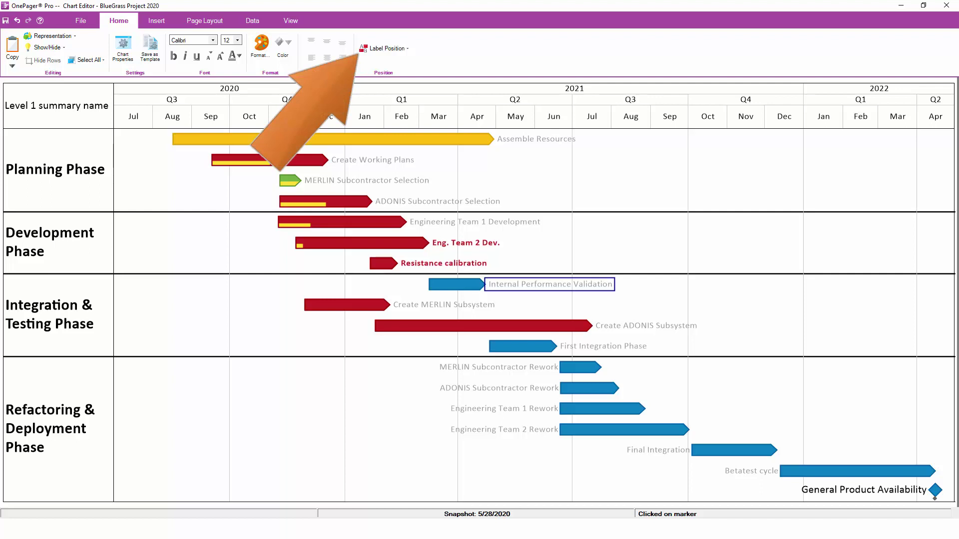
{"action": "left_click", "coordinate": [385, 48]}
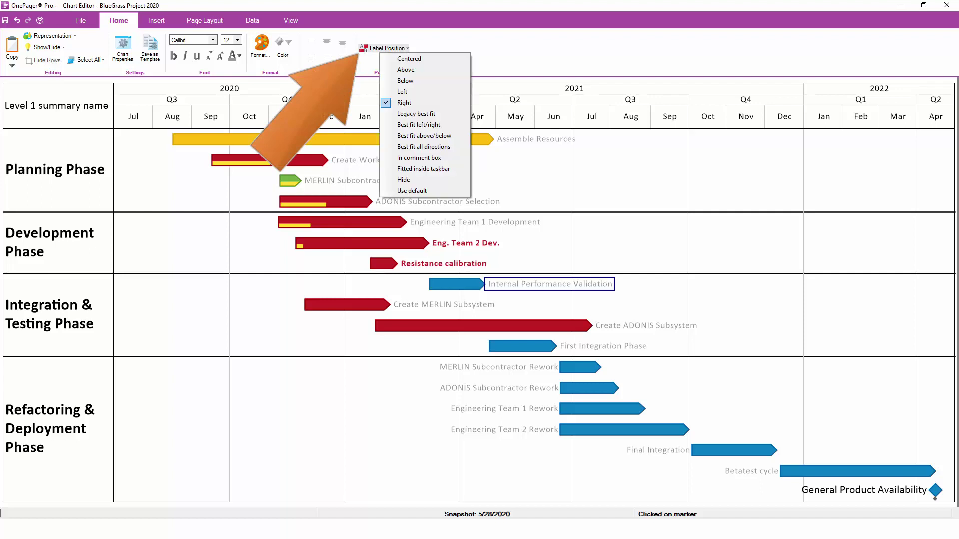
{"action": "left_click", "coordinate": [402, 91]}
{"action": "left_click", "coordinate": [649, 180]}
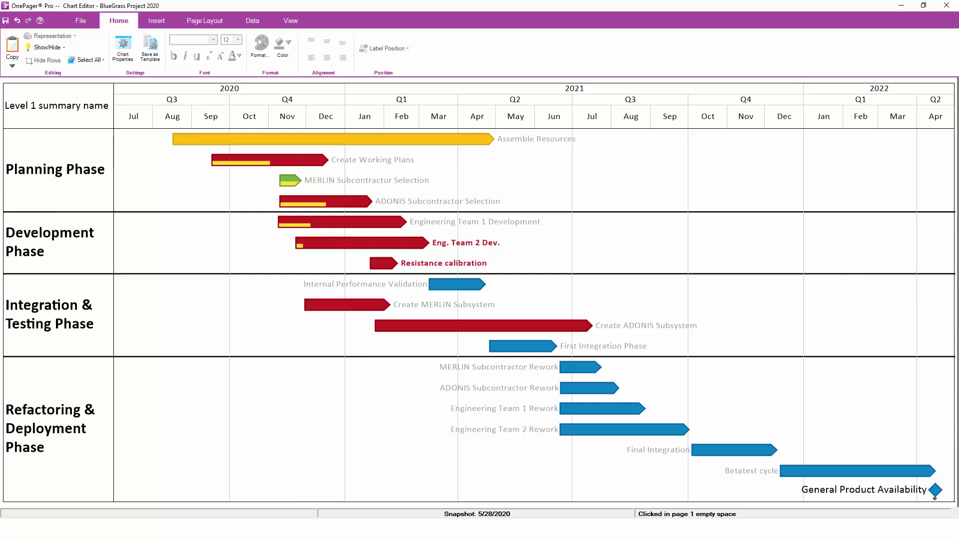
Recolor the First Integration Phase task bar purple from the standard palette.
{"action": "left_click", "coordinate": [499, 346]}
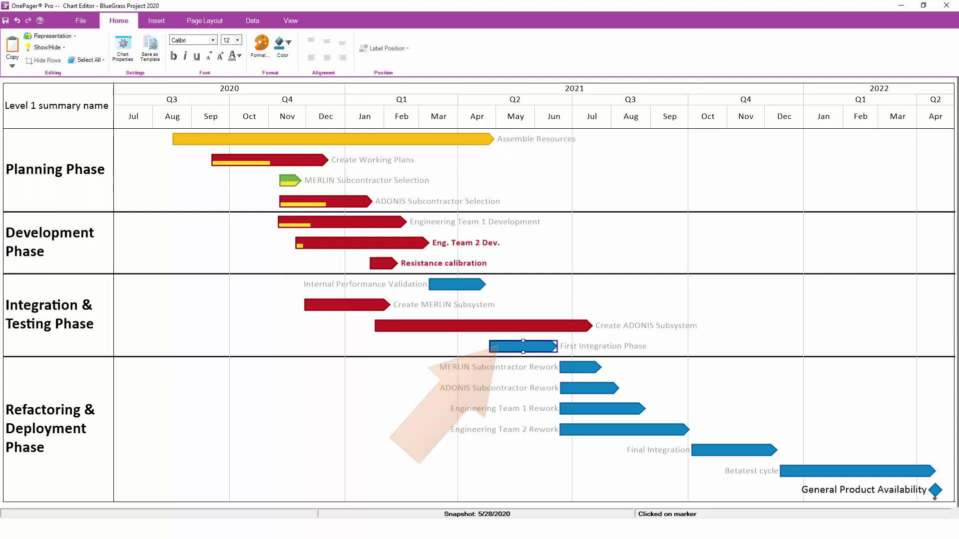
{"action": "left_click", "coordinate": [288, 42]}
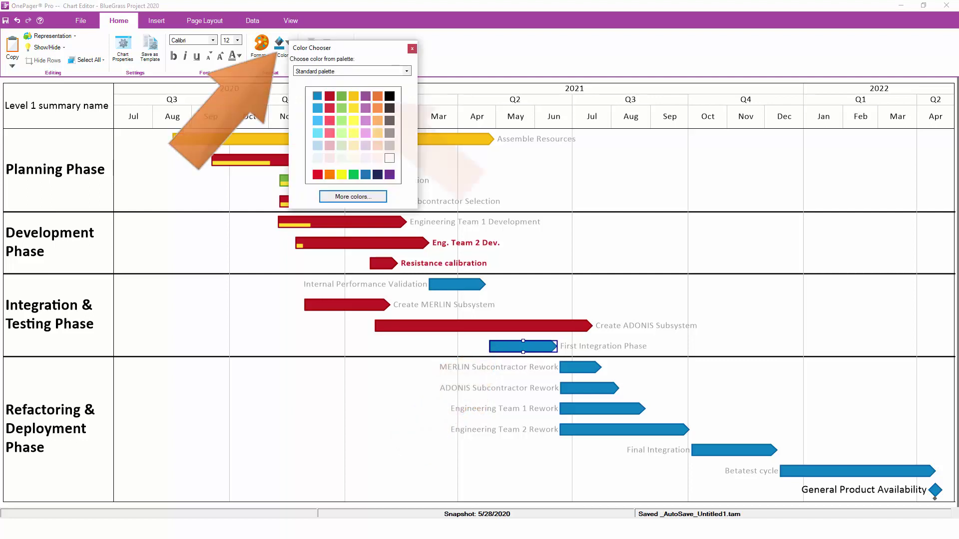
{"action": "left_click", "coordinate": [365, 96]}
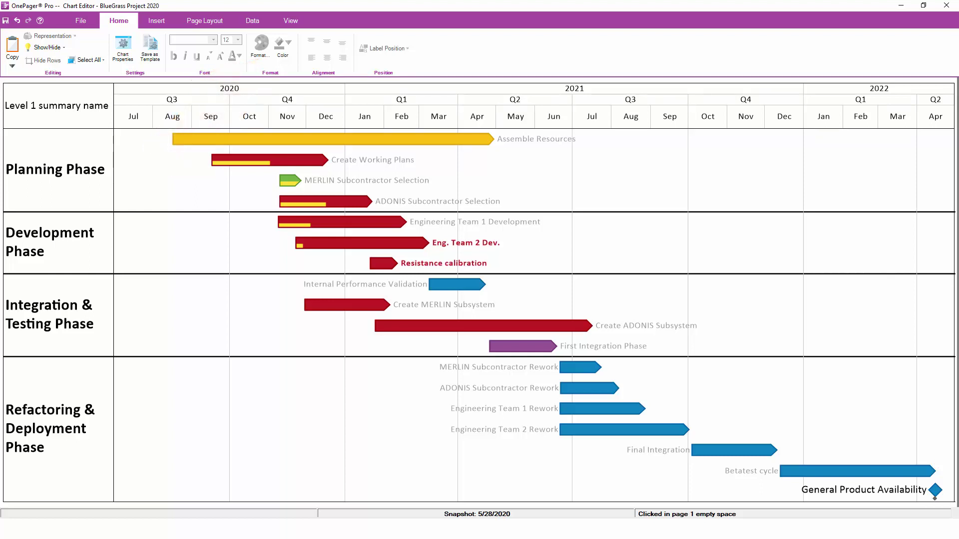
Change the First Integration Phase bar's shape to the slim arrow with a flared head in its format properties.
{"action": "left_click", "coordinate": [522, 347]}
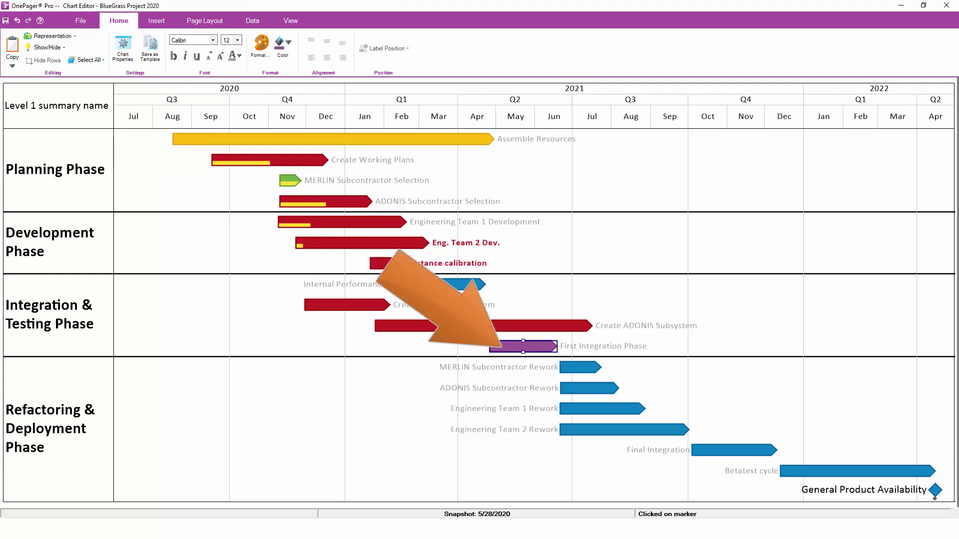
{"action": "left_click", "coordinate": [260, 46]}
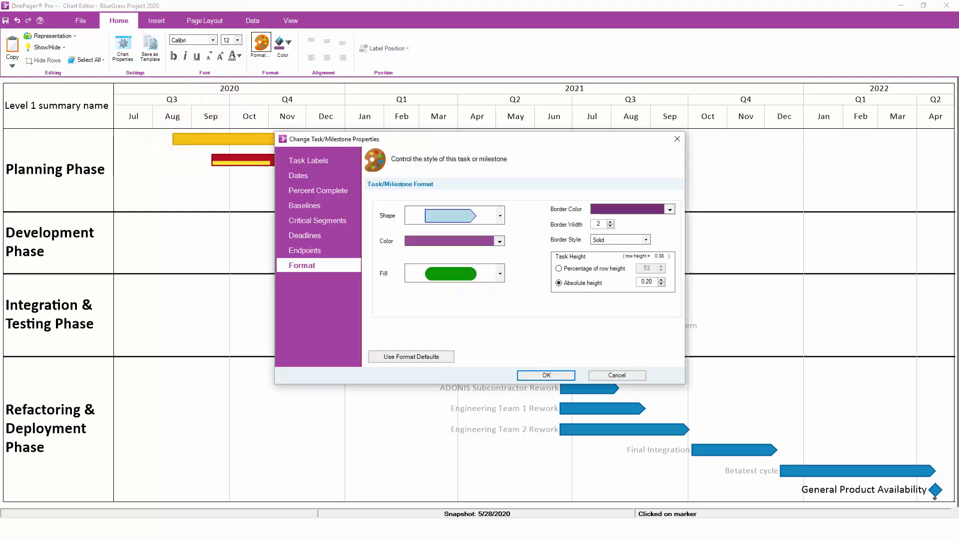
{"action": "left_click", "coordinate": [484, 216]}
{"action": "left_click", "coordinate": [450, 297]}
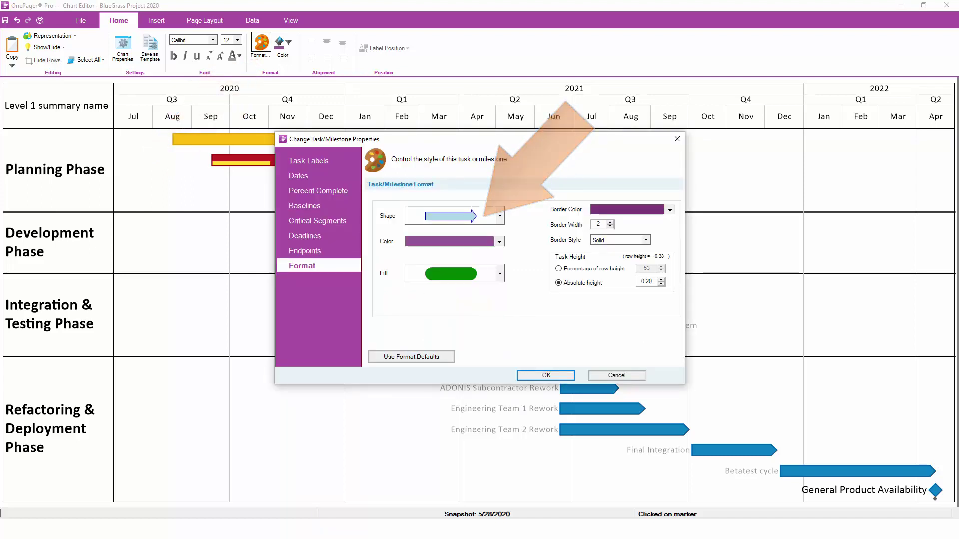
{"action": "key", "text": "Return"}
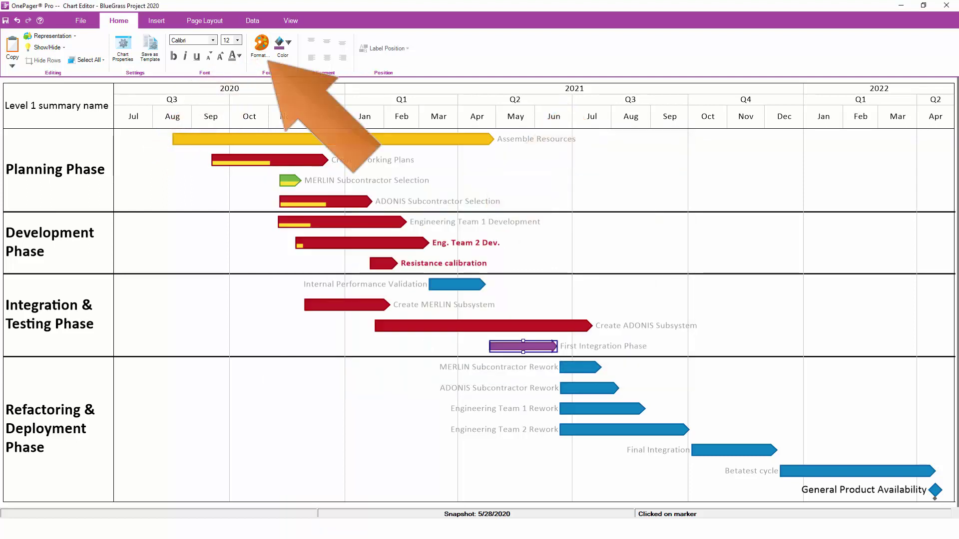
Examine the label and date settings in the First Integration Phase task's properties.
{"action": "left_click", "coordinate": [260, 46]}
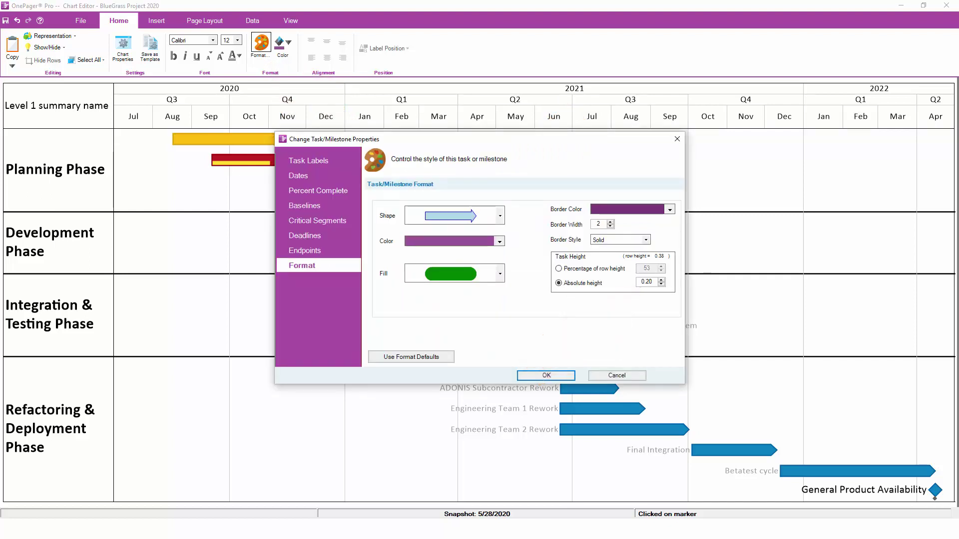
{"action": "left_click", "coordinate": [308, 160]}
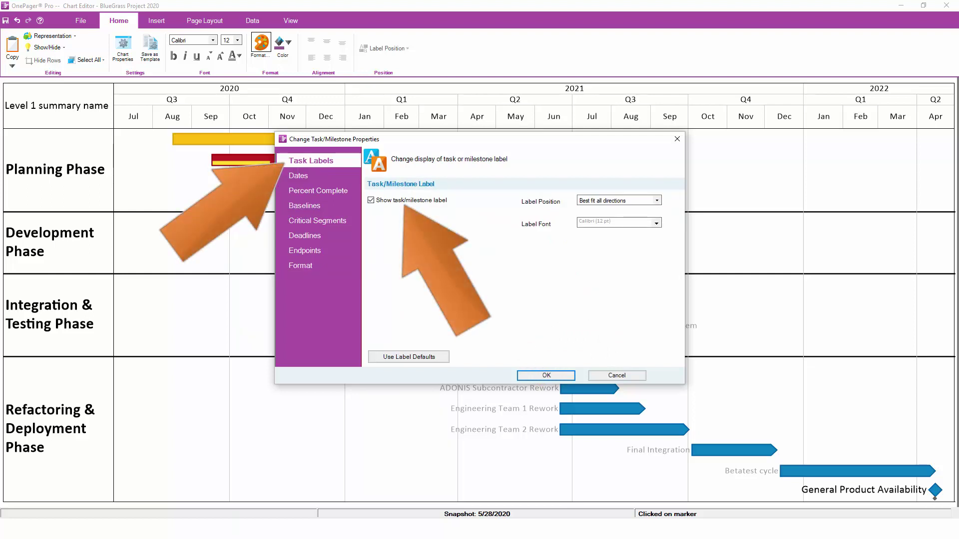
{"action": "left_click", "coordinate": [299, 175]}
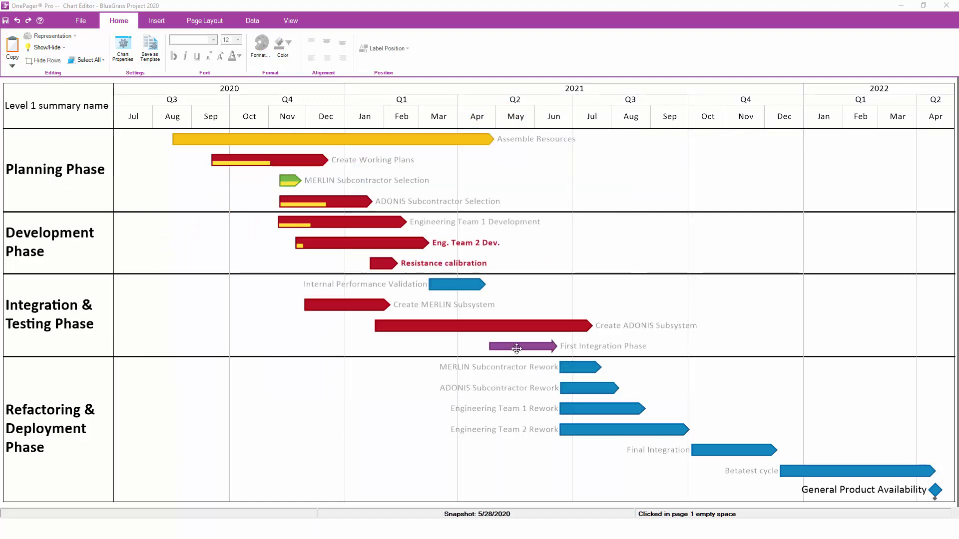
Move the First Integration Phase bar up to the Create MERLIN Subsystem row and re-optimize that task's text collisions.
{"action": "left_click_drag", "start_coordinate": [518, 348], "coordinate": [516, 306]}
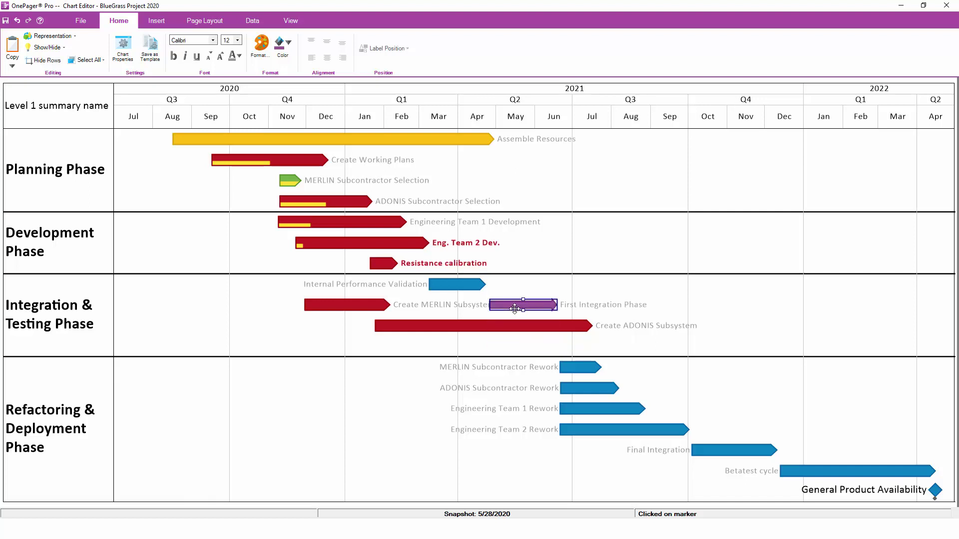
{"action": "right_click", "coordinate": [365, 304]}
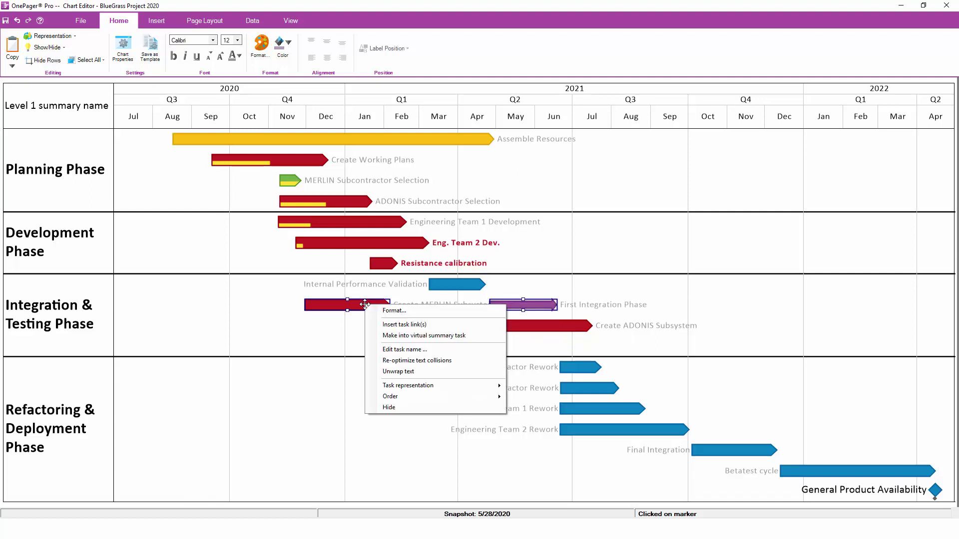
{"action": "left_click", "coordinate": [382, 360]}
{"action": "left_click", "coordinate": [382, 351]}
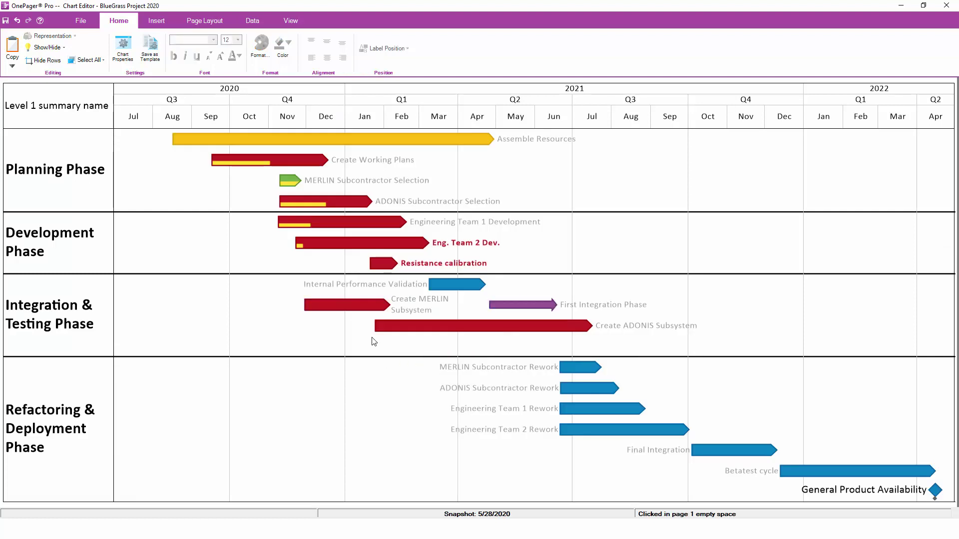
Hide the empty interior row of the chart.
{"action": "left_click", "coordinate": [45, 60]}
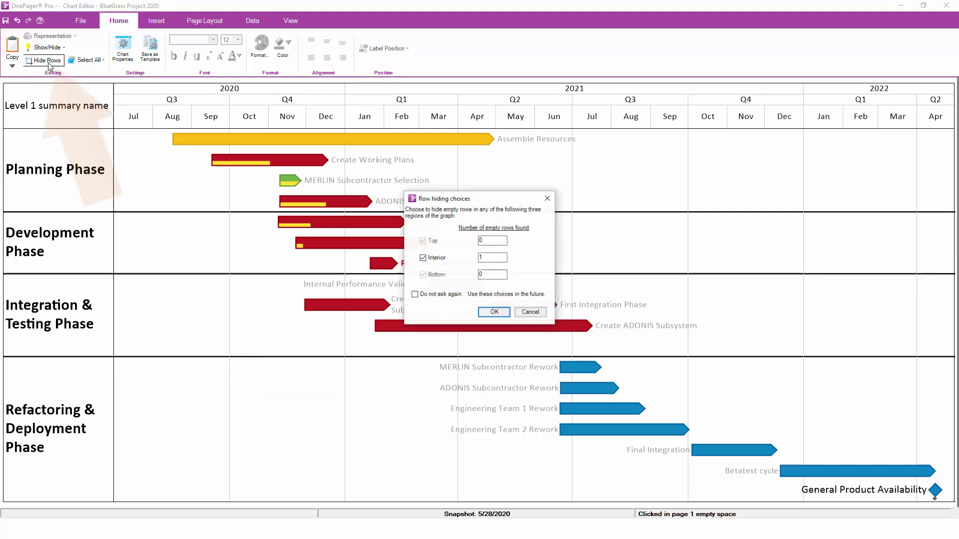
{"action": "left_click", "coordinate": [493, 312]}
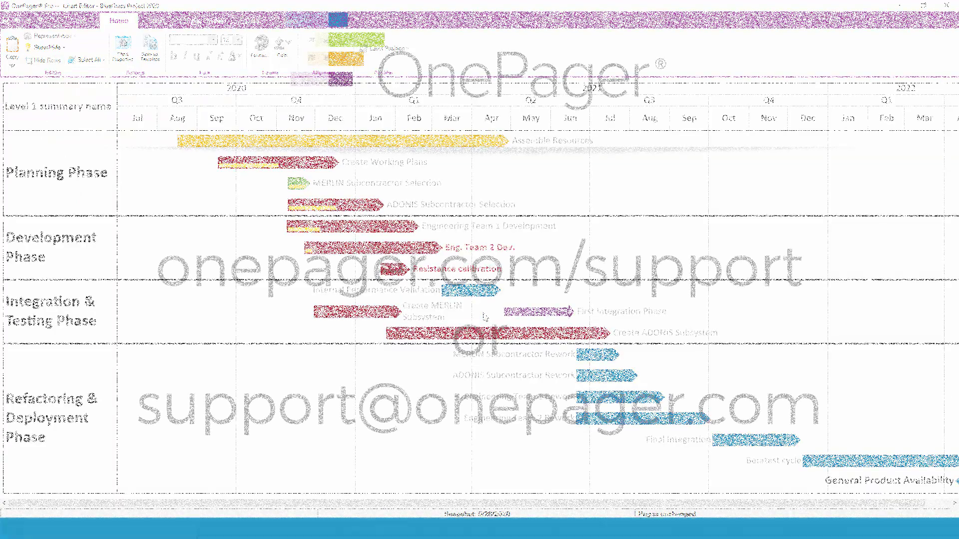